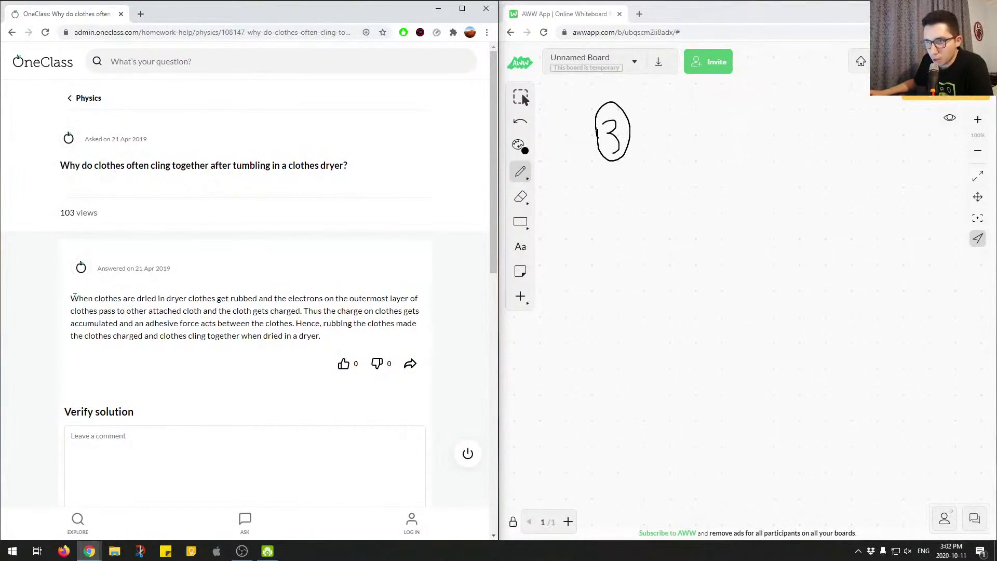
- Highlight the answer's explanation while reading, then clear the highlight
left_click_drag(73, 298, 187, 299)
left_click(194, 302)
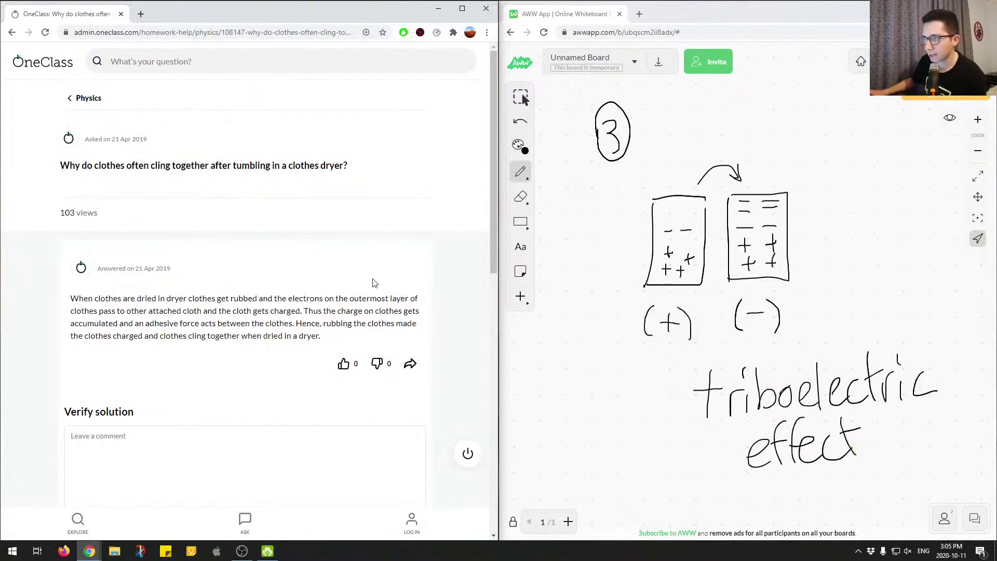
scroll(373, 283, "down", 2)
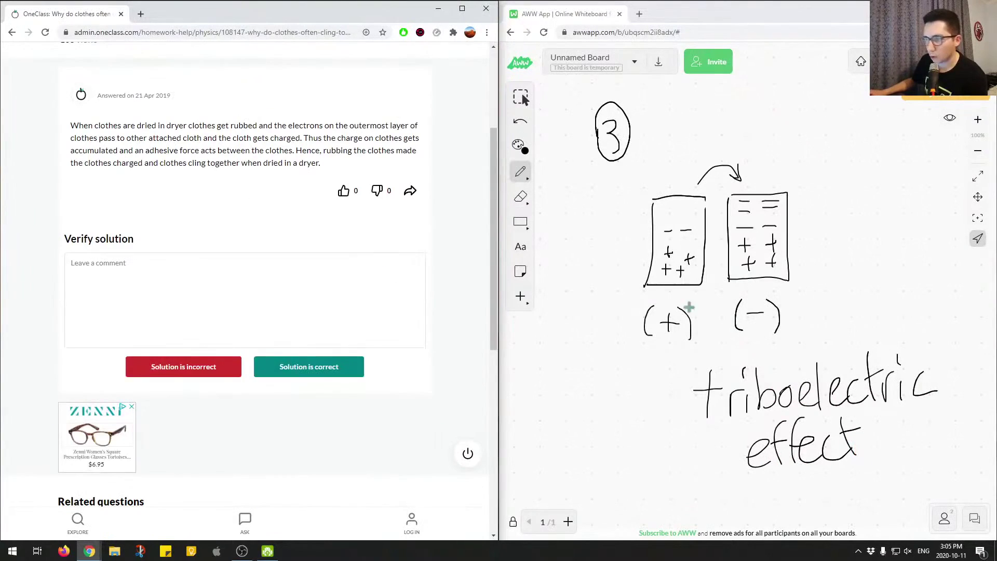
- Enter 'Correct answer. Great job!' in the solution's comment box, fixing a typo
left_click(260, 274)
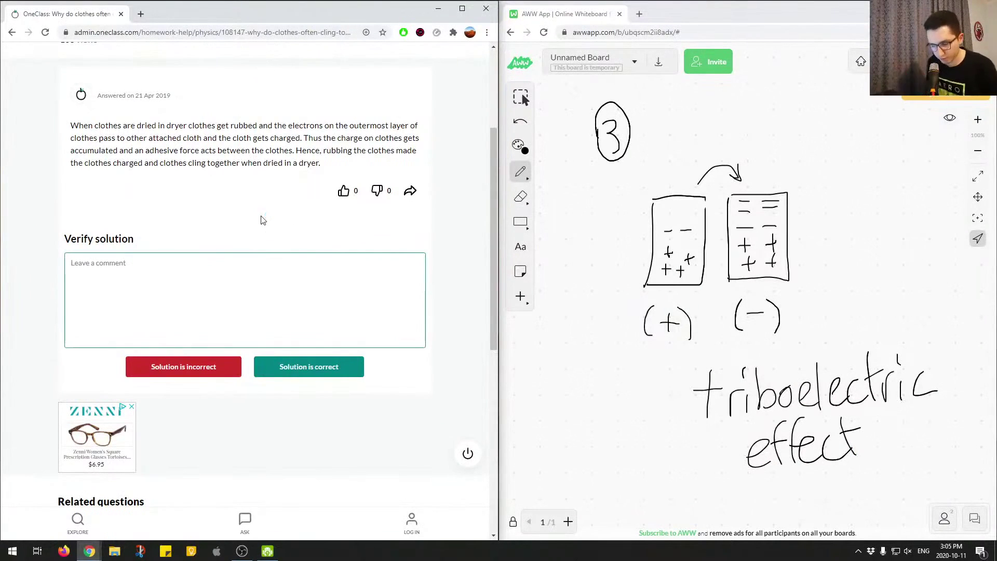
type("Co")
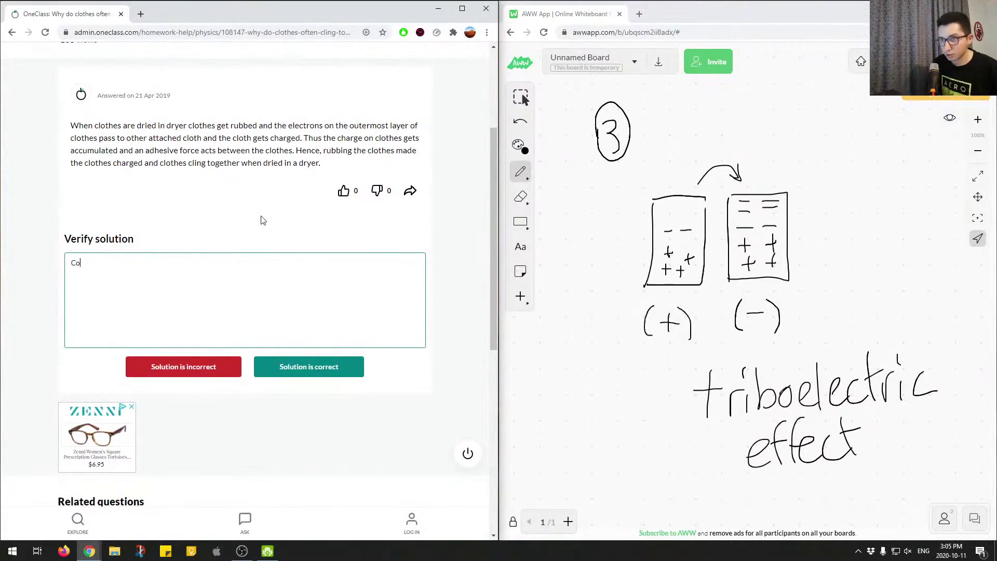
type("rrect tansw")
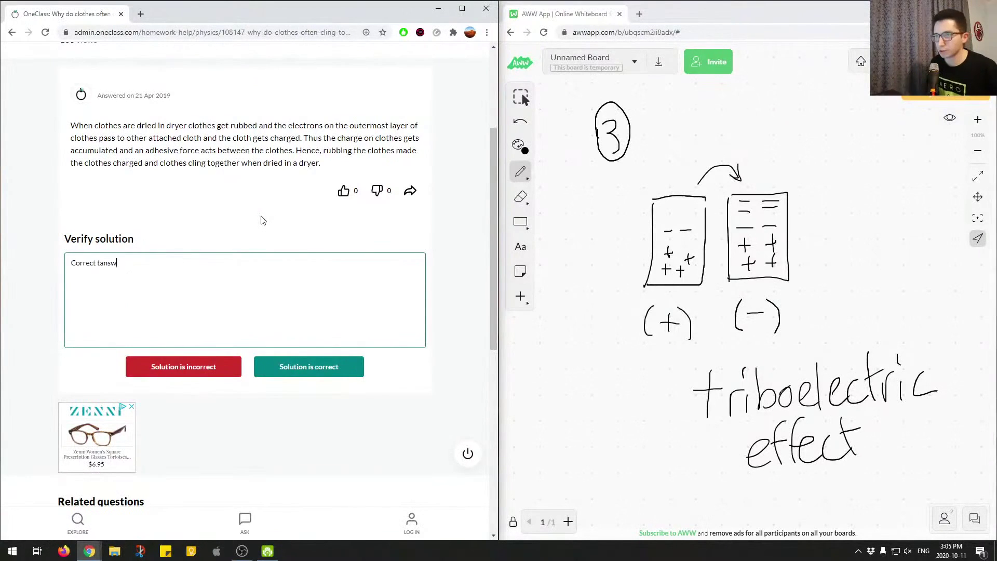
type("er")
key("ctrl+BackSpace")
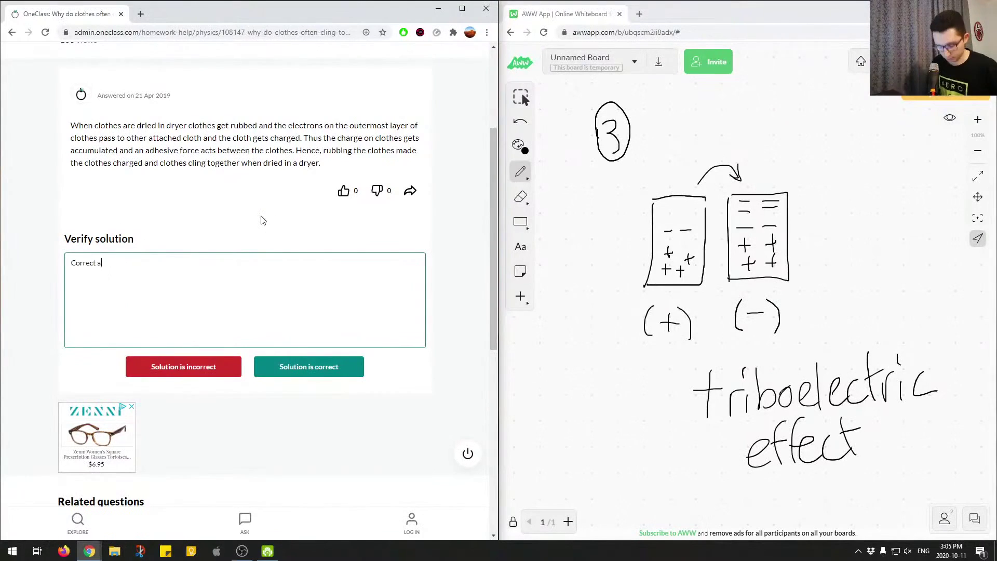
type("nswer. G")
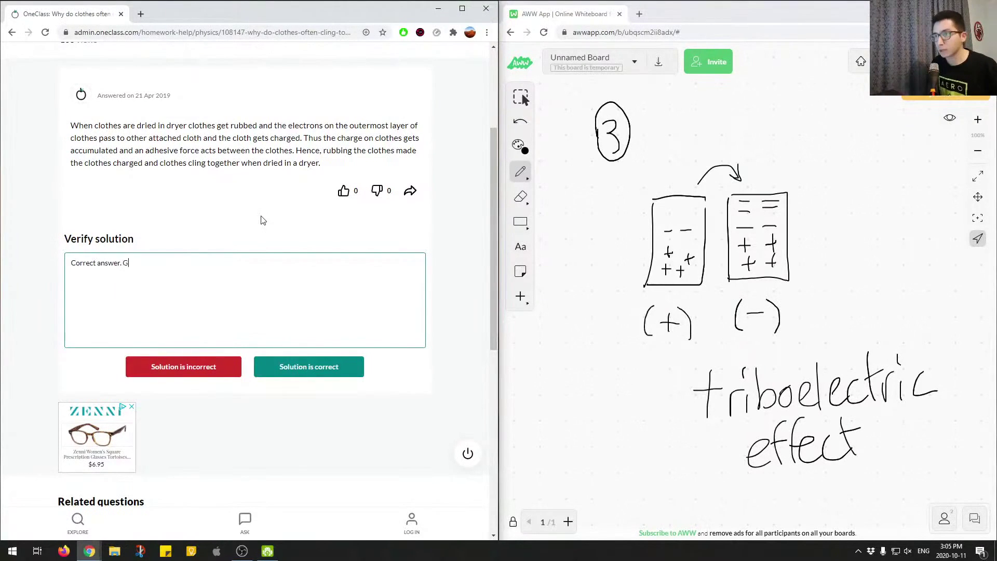
type("reat job!")
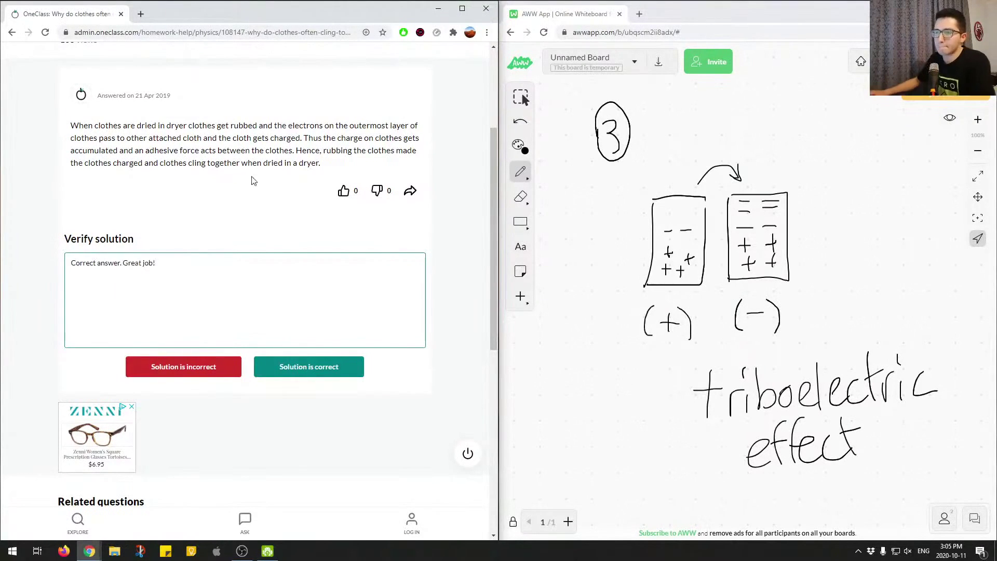